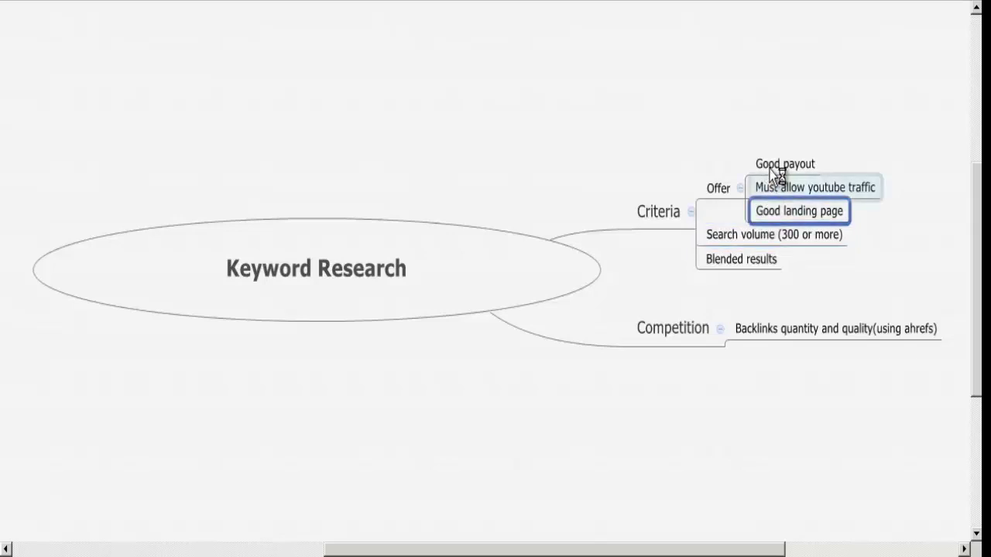
Review the mind map's Good payout, YouTube traffic and backlinks topics, then ready Ahrefs' URL field.
click(774, 166)
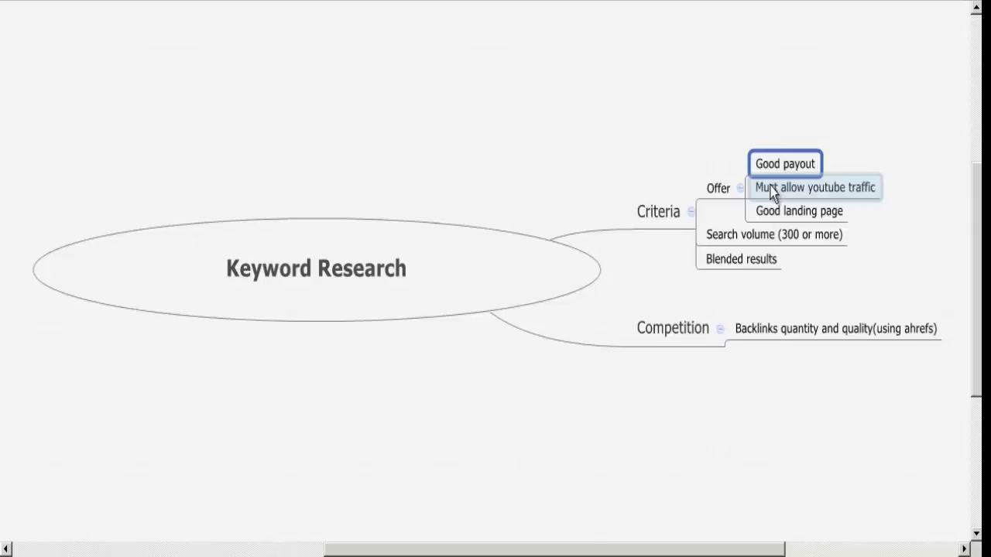
click(773, 193)
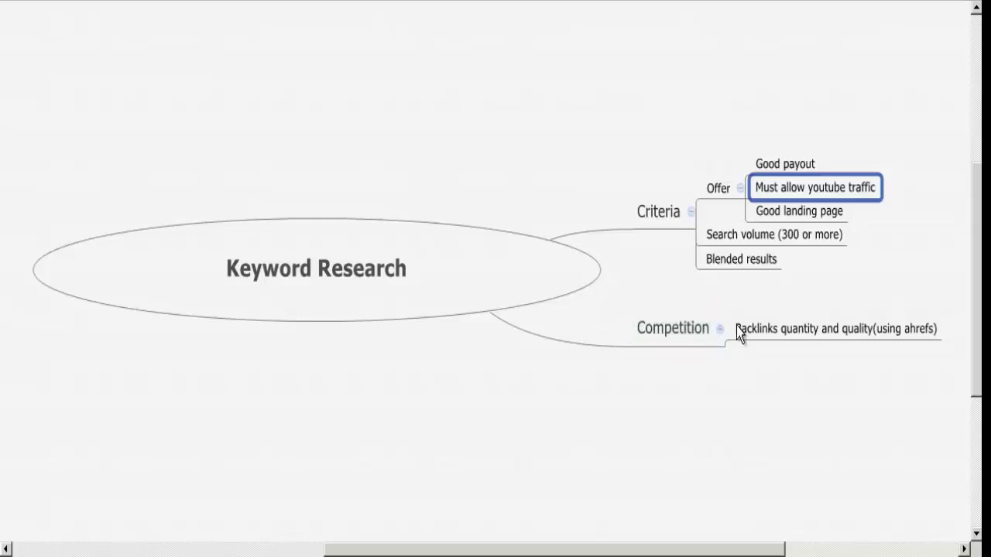
click(780, 333)
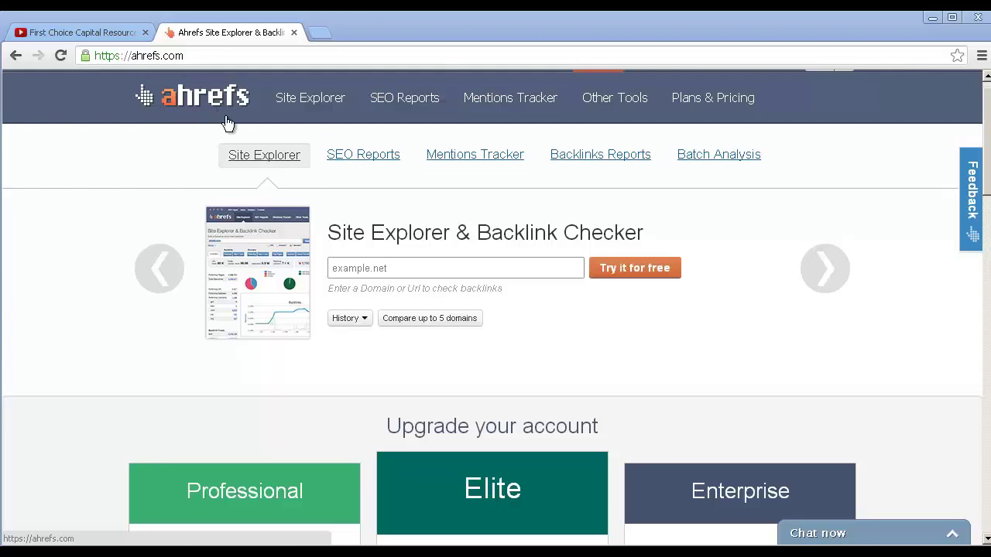
click(381, 263)
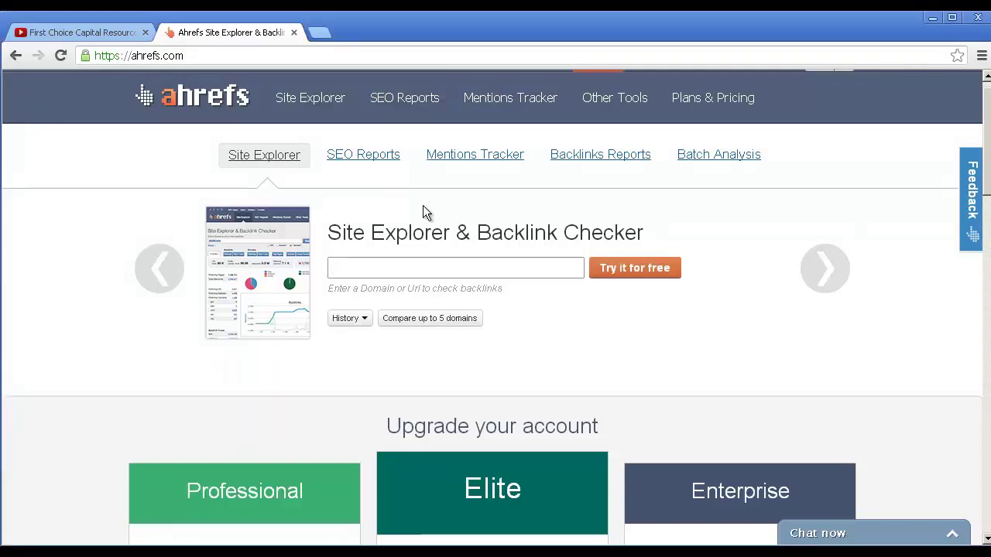
Copy the First Choice Capital Resources Review video's URL and bring it into Ahrefs' URL field.
click(103, 34)
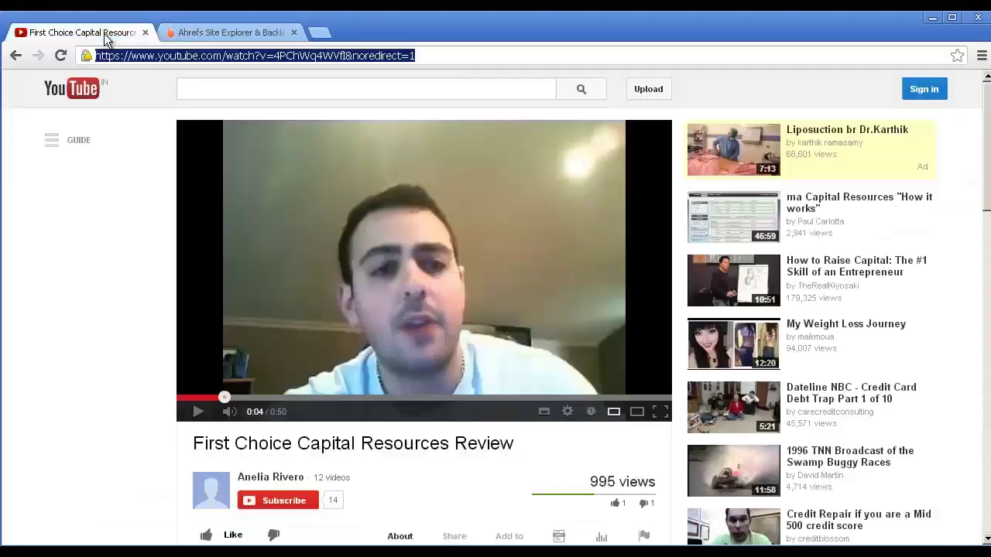
right_click(170, 62)
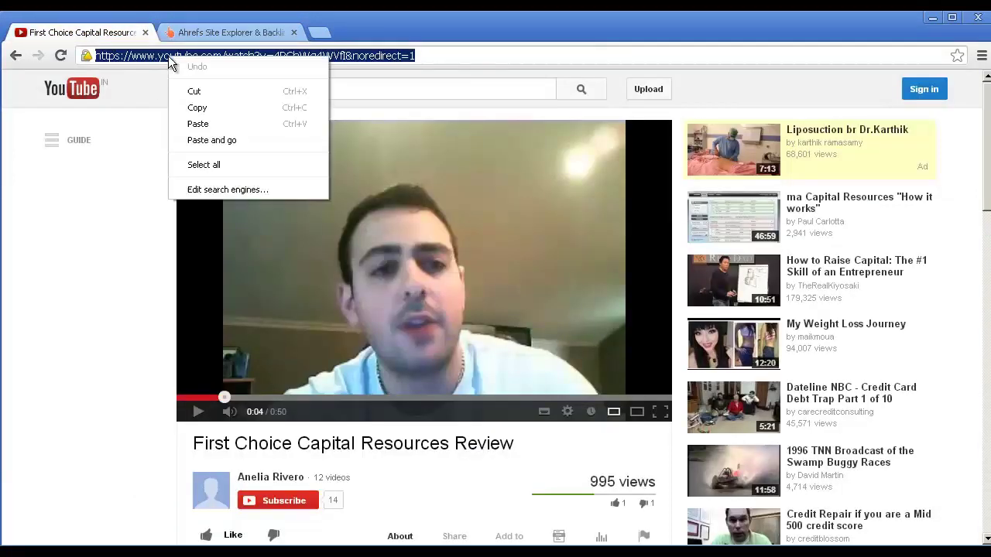
click(197, 110)
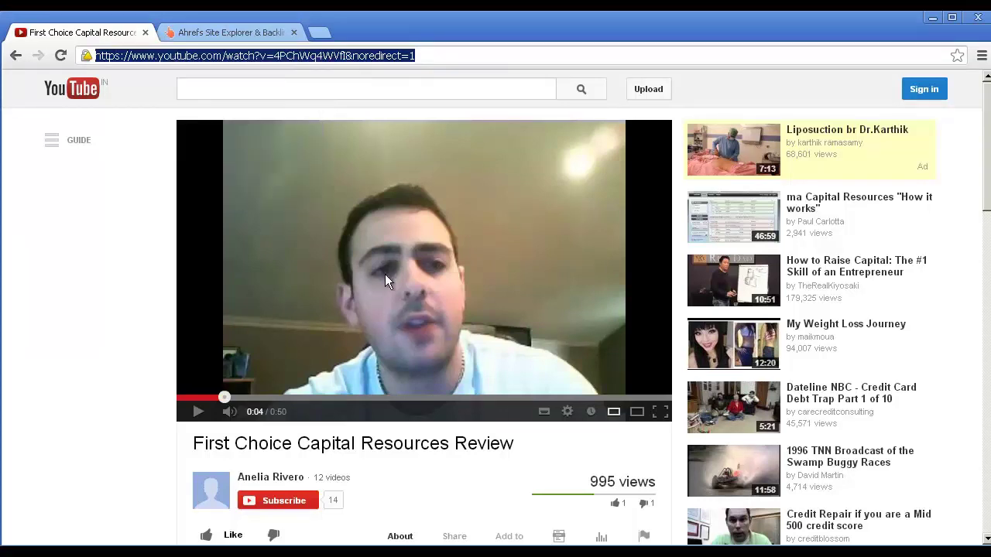
click(255, 31)
click(381, 267)
right_click(381, 267)
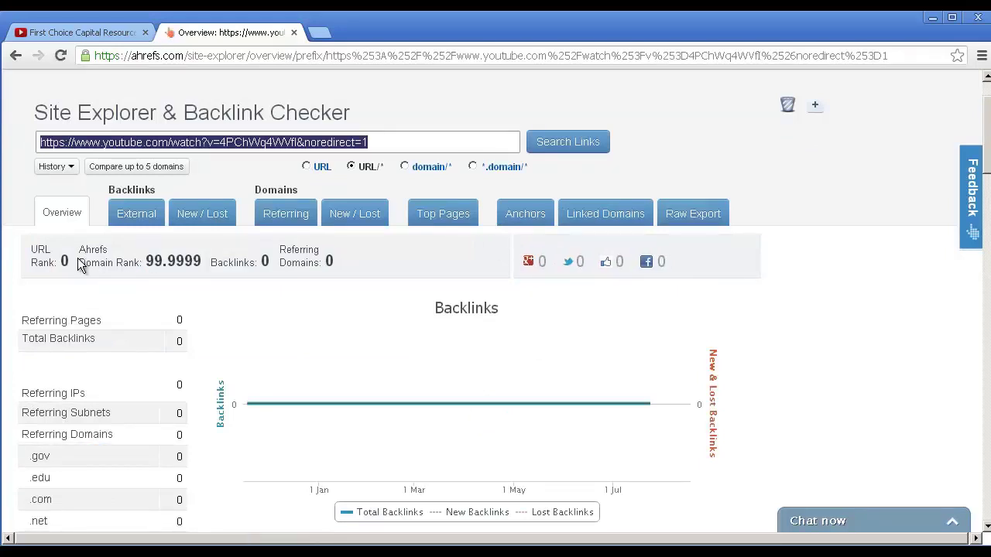
triple_click(65, 260)
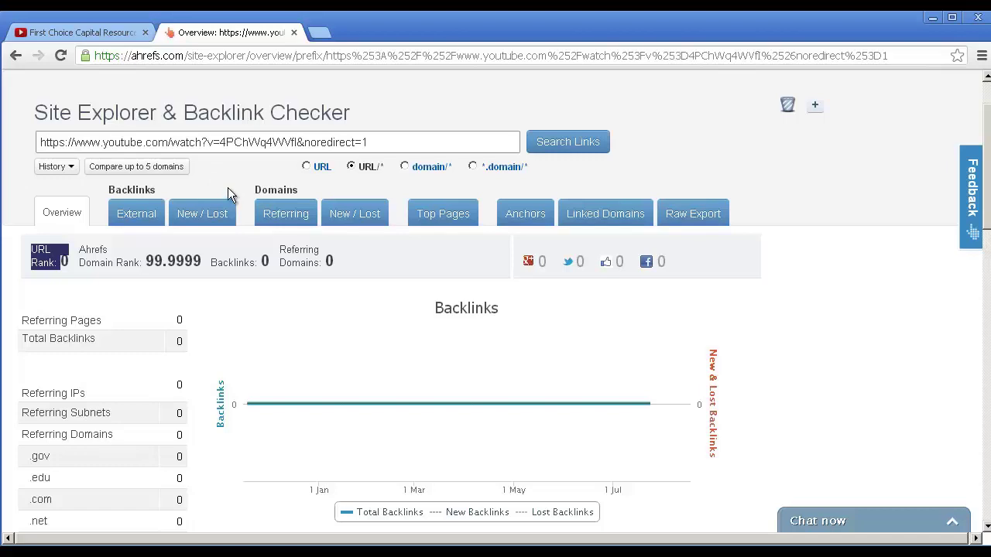
Search Google for garcinia cambogia, open the side effects YouTube video, and return to Ahrefs.
click(98, 33)
click(20, 59)
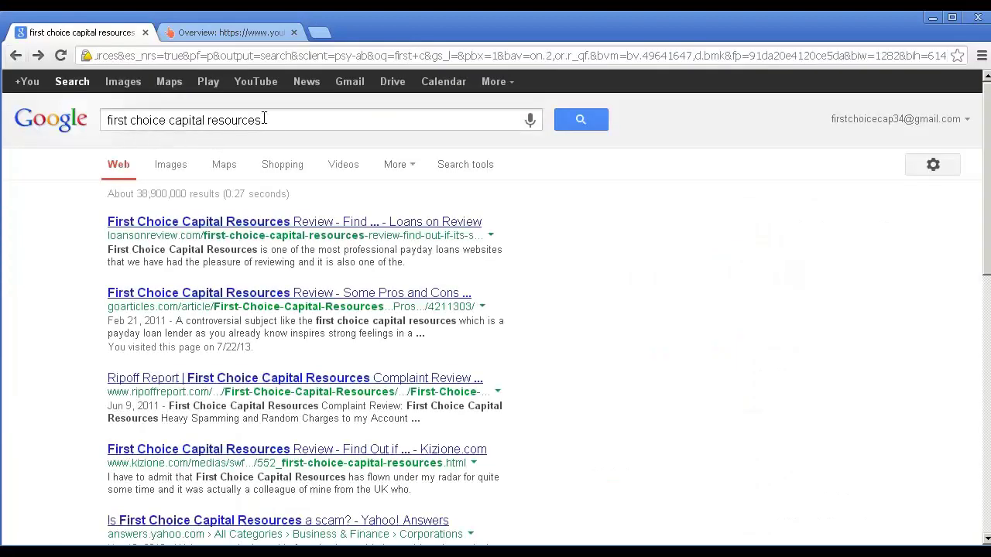
drag(263, 120, 93, 124)
key(BackSpace)
text(g)
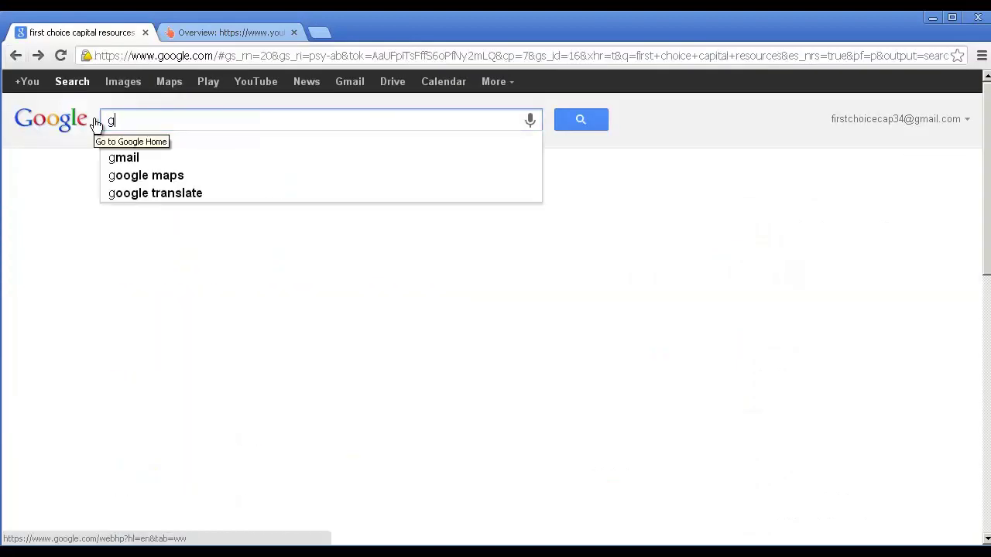
text(a)
click(163, 140)
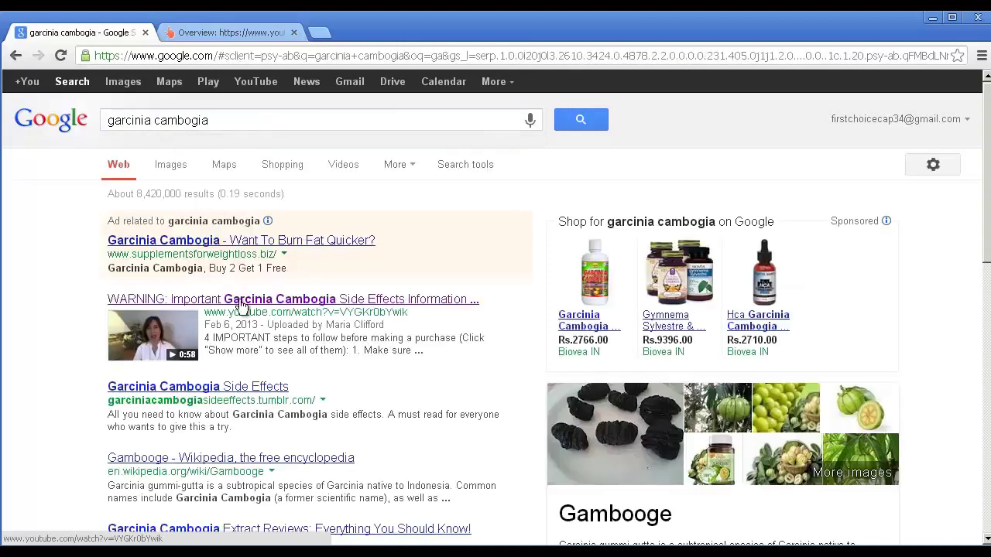
click(242, 302)
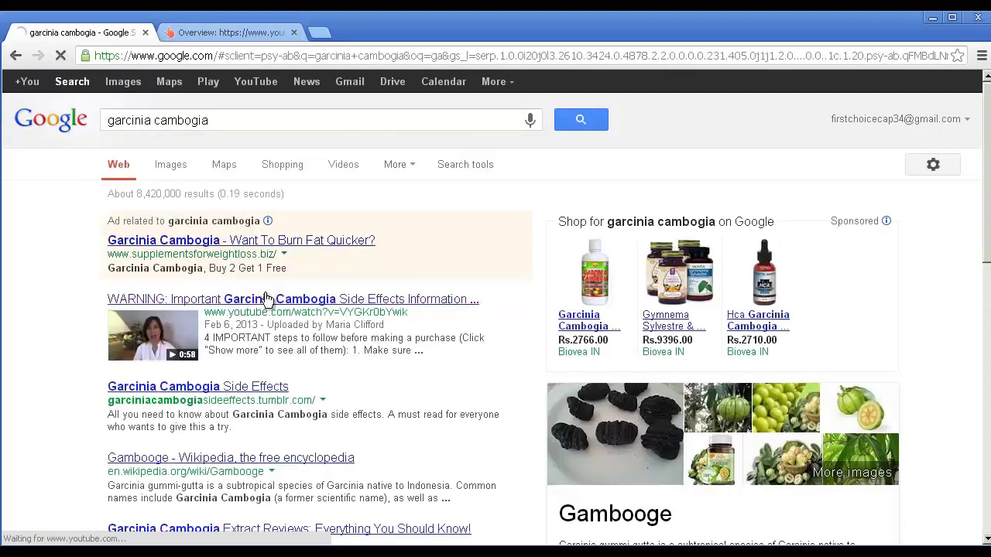
key(ctrl+Tab)
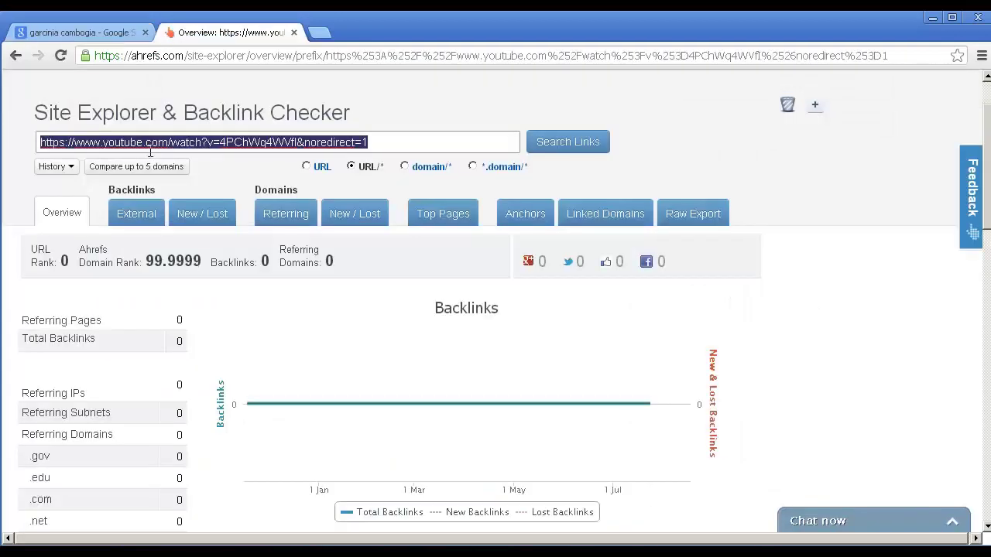
Check the garcinia video's URL in Site Explorer, showing 34 backlinks from 23 referring domains.
key(BackSpace)
right_click(154, 145)
click(190, 228)
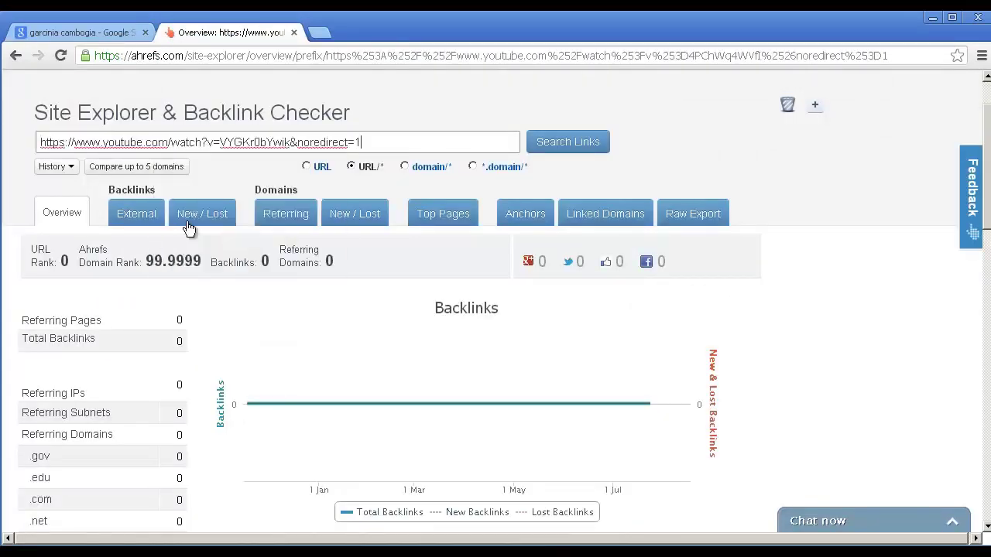
click(534, 151)
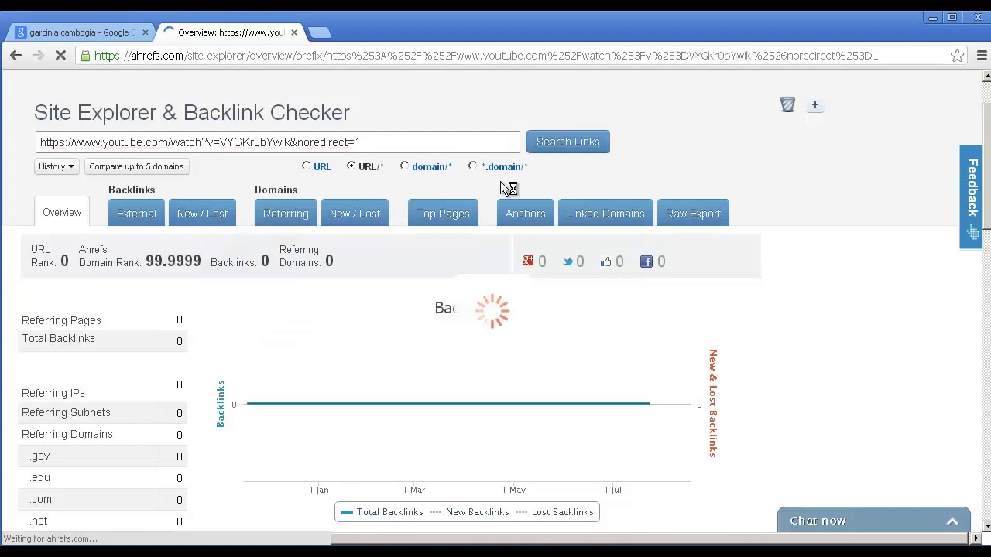
scroll(503, 218, down, 1)
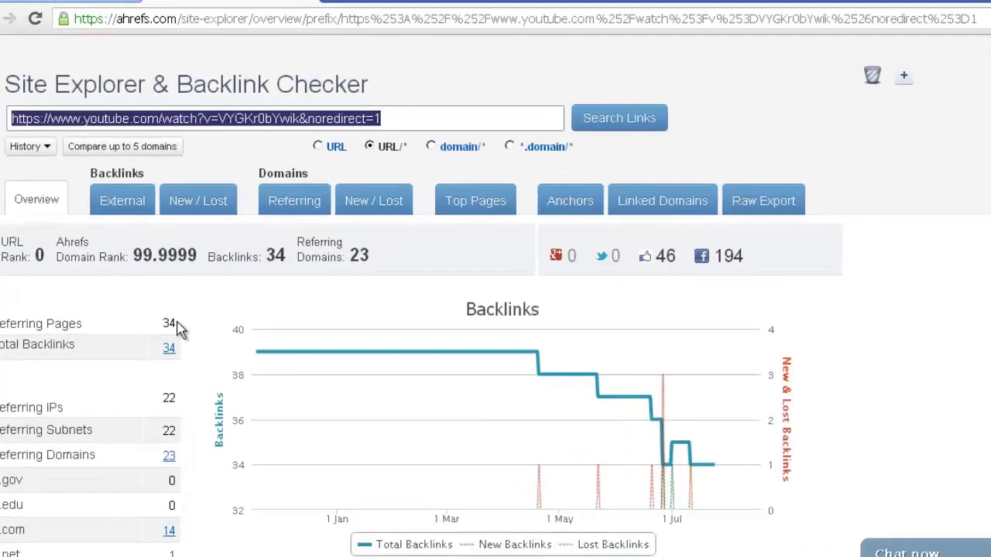
double_click(178, 319)
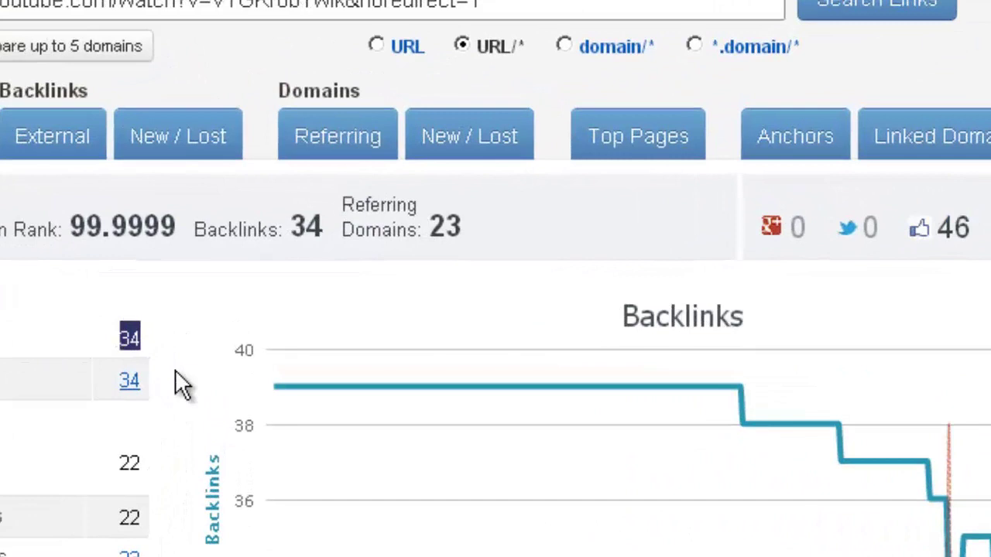
List the garcinia video's 11 external backlinks and note the top forum result's domain rank 96.
click(47, 147)
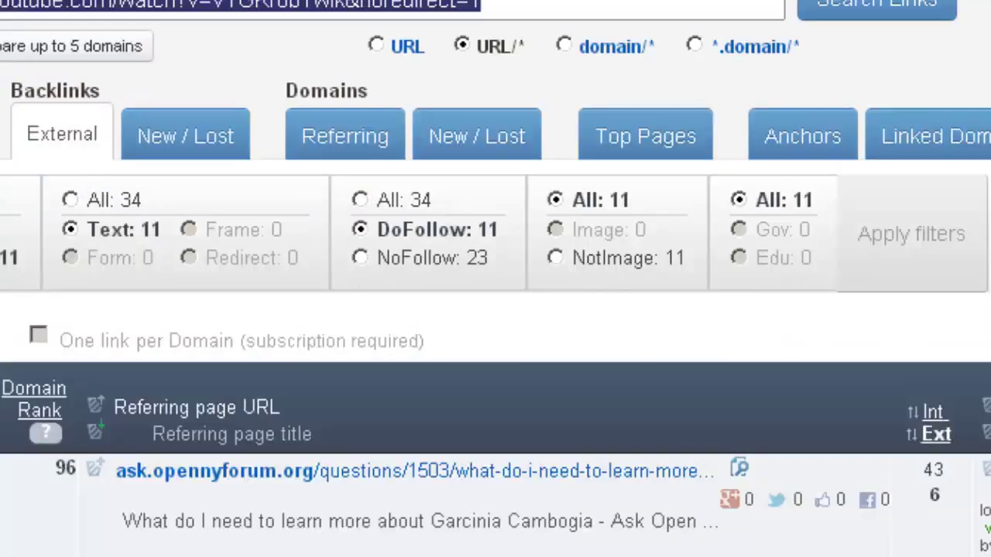
scroll(495, 310, down, 3)
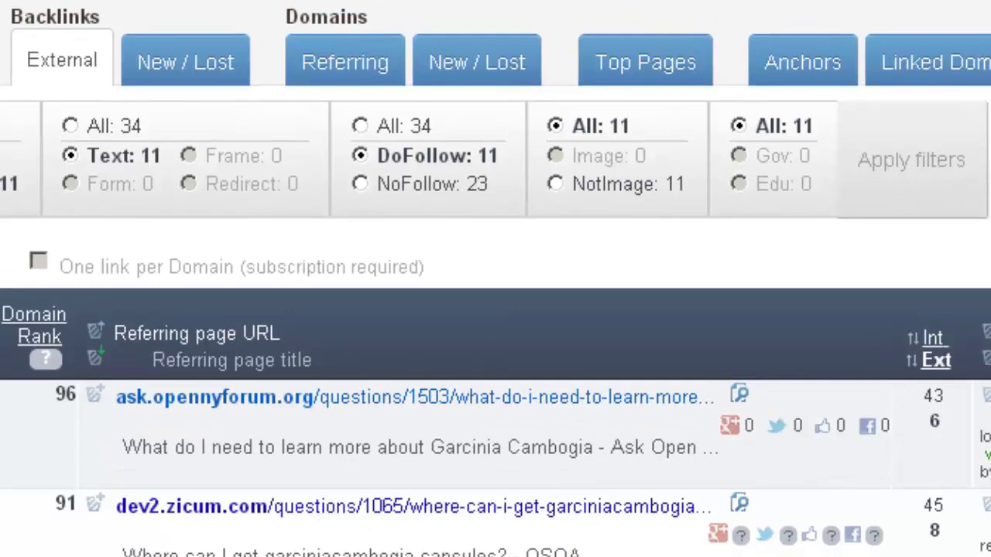
scroll(495, 310, down, 3)
scroll(495, 310, down, 5)
scroll(495, 310, down, 3)
scroll(496, 310, up, 5)
scroll(495, 310, up, 3)
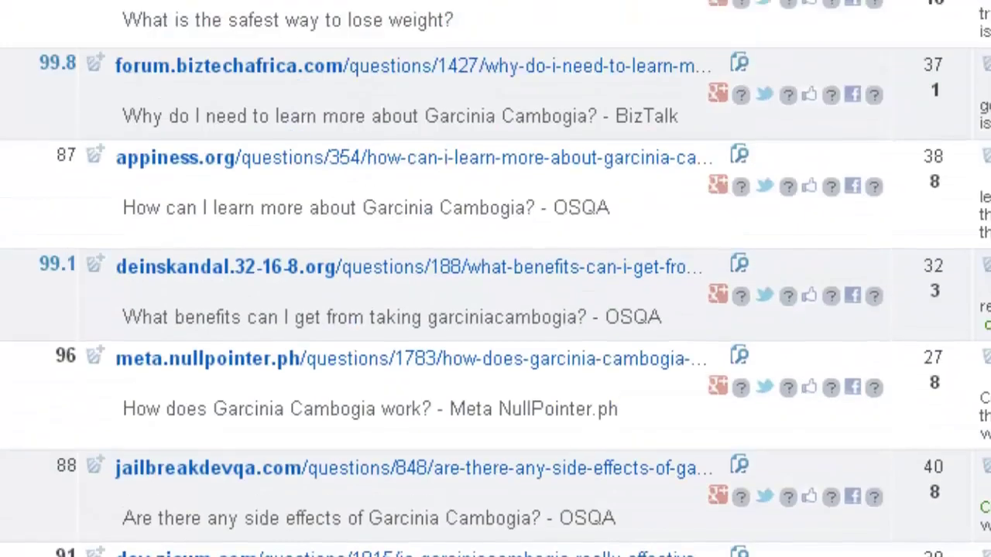
scroll(495, 310, up, 1)
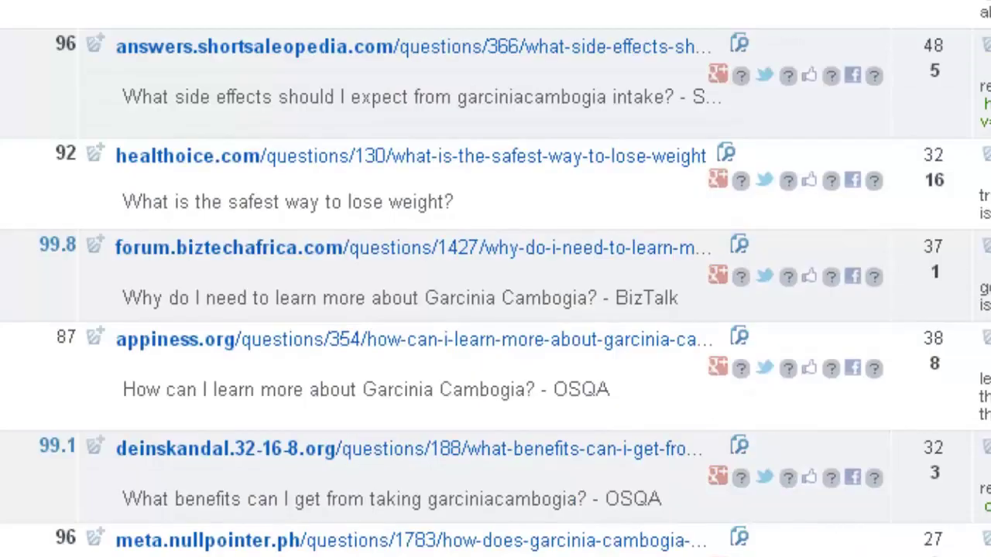
scroll(496, 309, up, 1)
scroll(496, 310, up, 1)
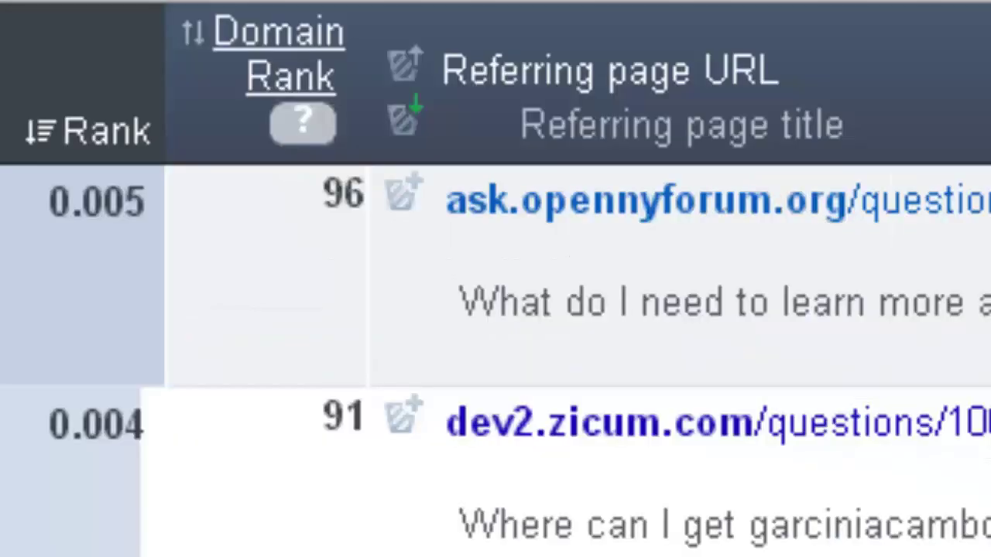
scroll(495, 309, up, 2)
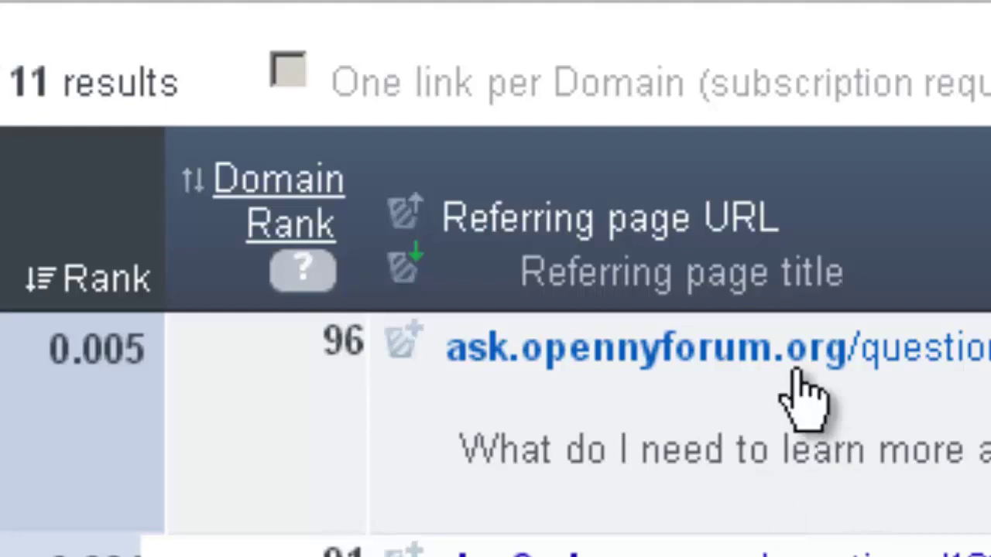
drag(360, 341, 318, 348)
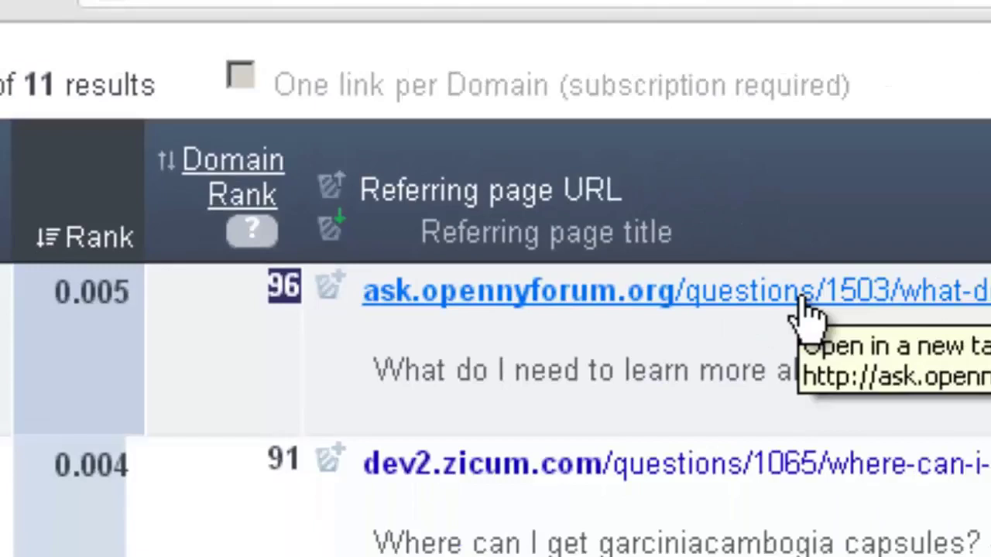
Open the top ask.opennyforum.org Garcinia Cambogia question in a new tab and view its answer.
right_click(334, 172)
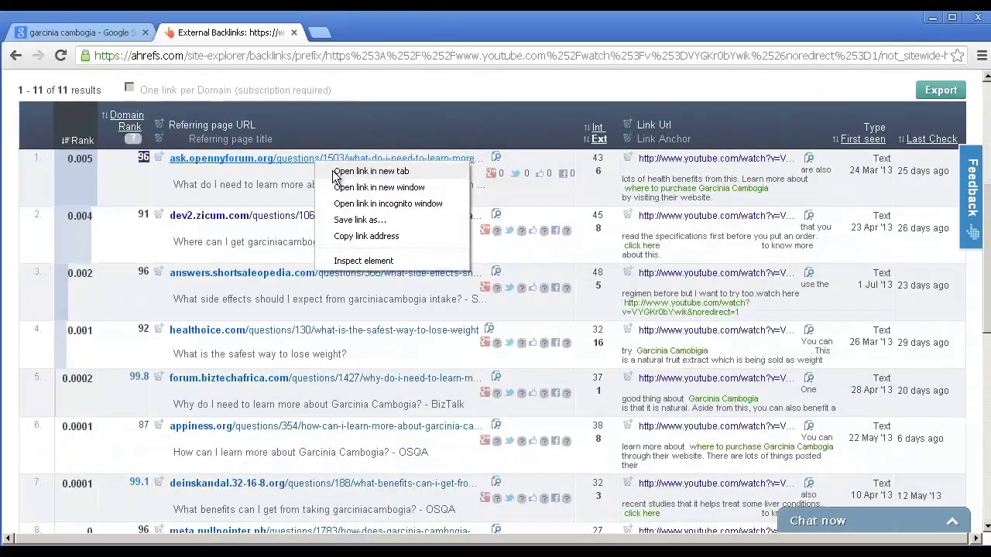
click(335, 172)
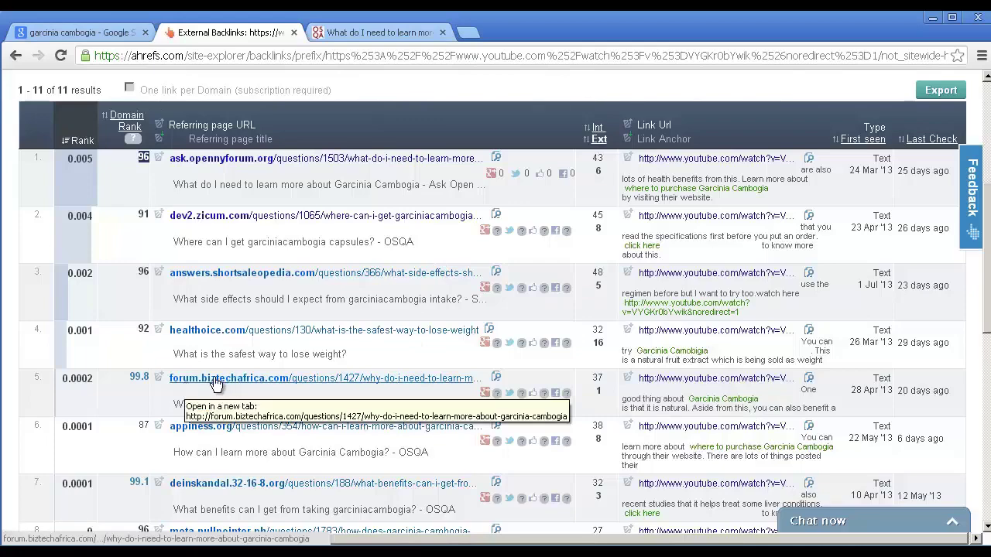
scroll(988, 257, down, 2)
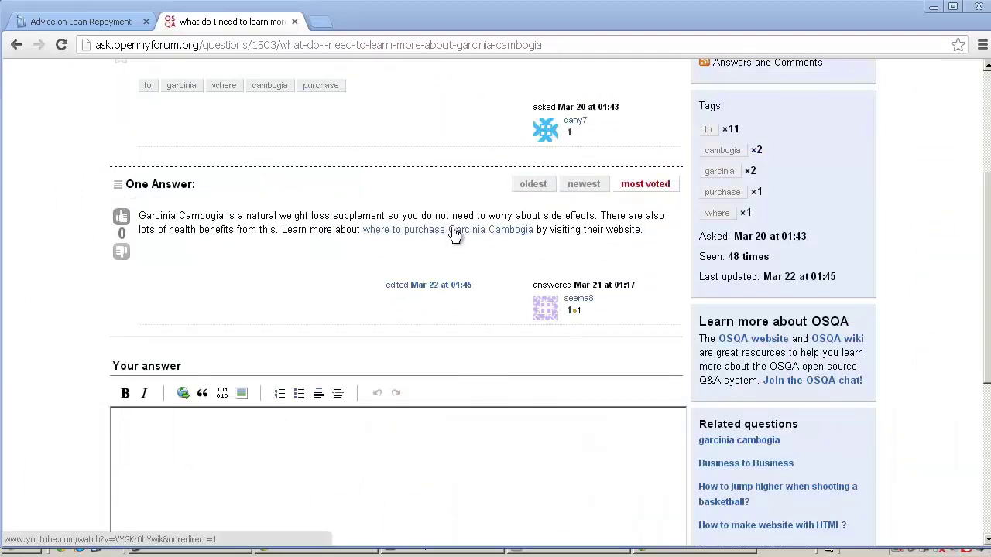
Switch to the Advice on Loan Repayment forum thread and scroll to its last reply.
click(118, 28)
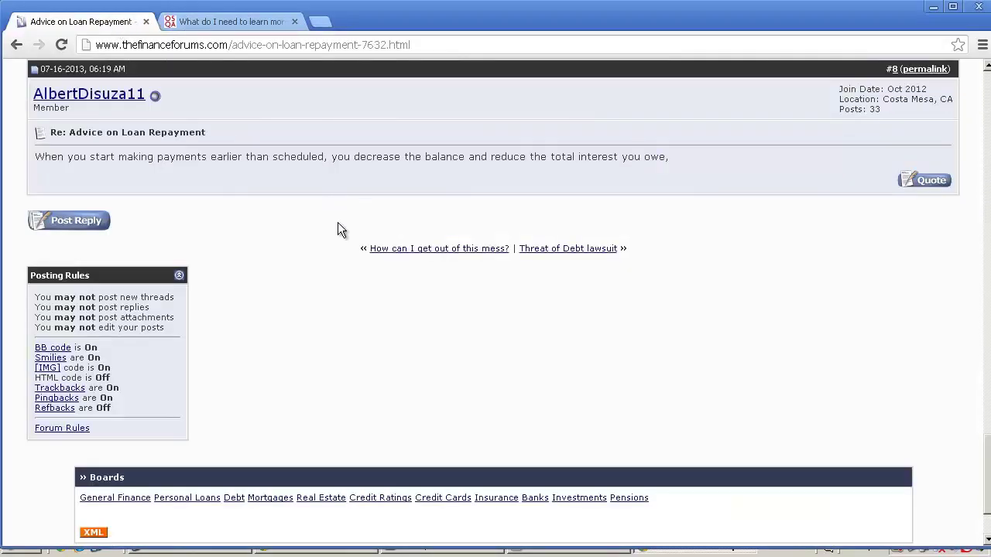
scroll(333, 253, down, 2)
scroll(334, 253, up, 1)
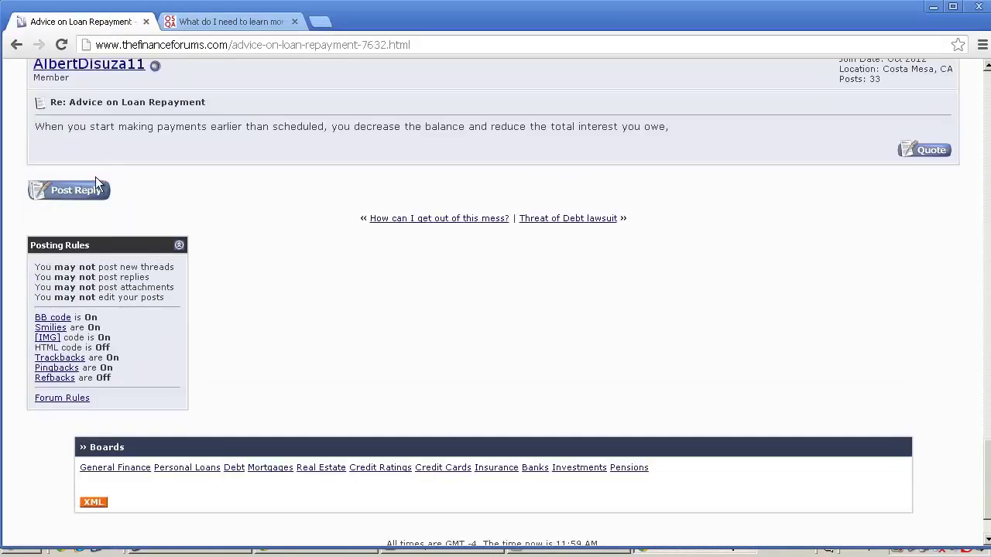